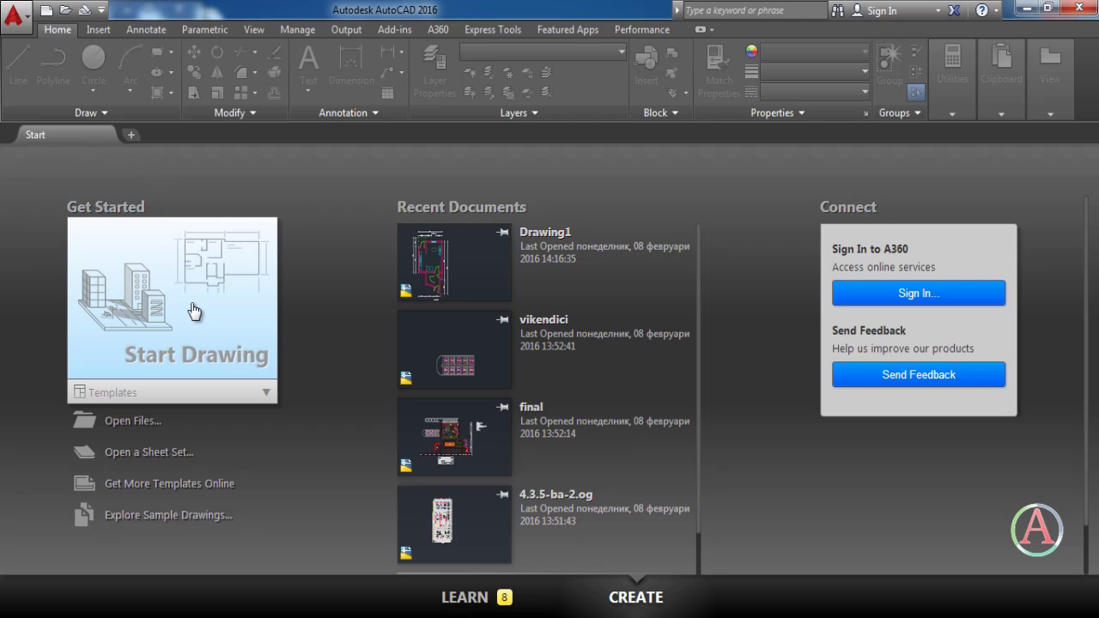
# - Browse the template list and the file picker without opening any existing drawing
pyautogui.click(228, 390)
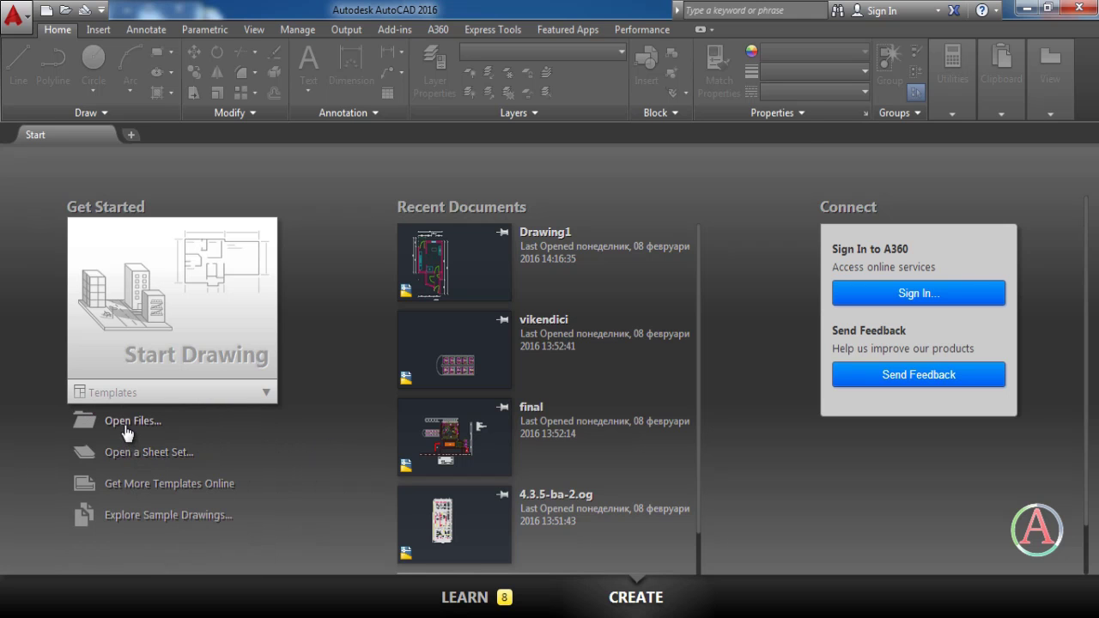
pyautogui.click(127, 422)
pyautogui.click(786, 104)
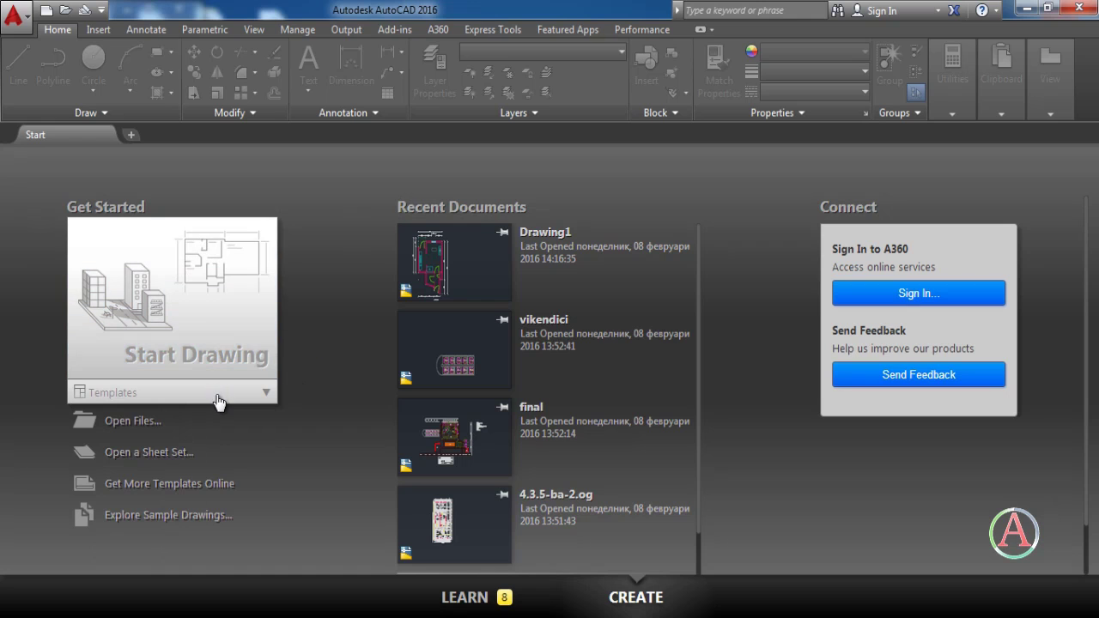
# - Start Drawing4 from the acad.dwt template and view the available workspaces
pyautogui.moveTo(218, 402)
pyautogui.click(189, 454)
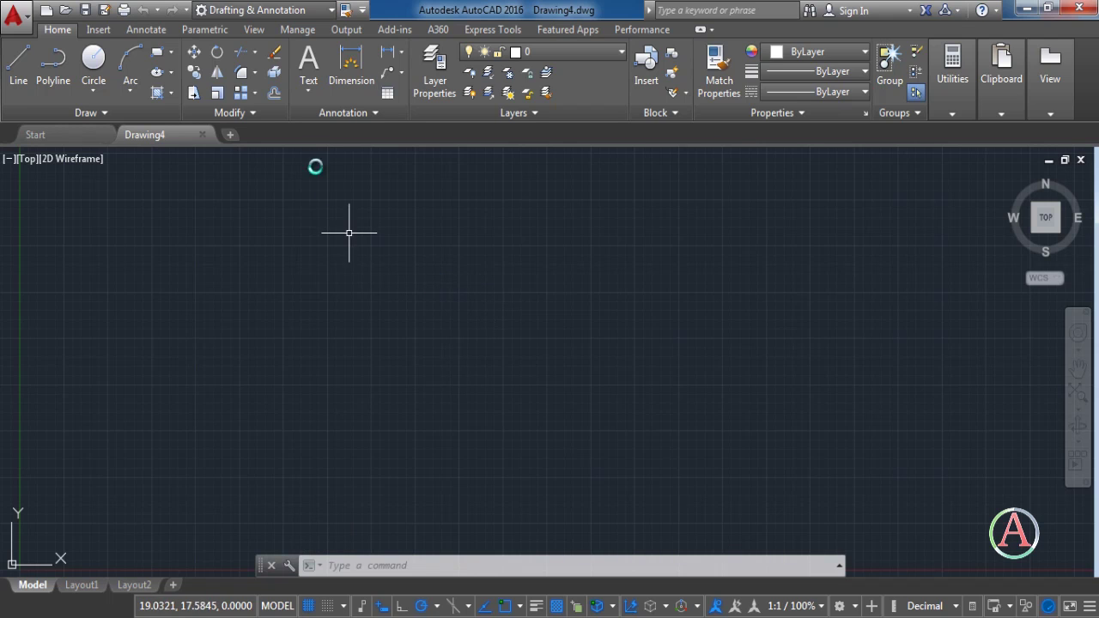
pyautogui.click(328, 11)
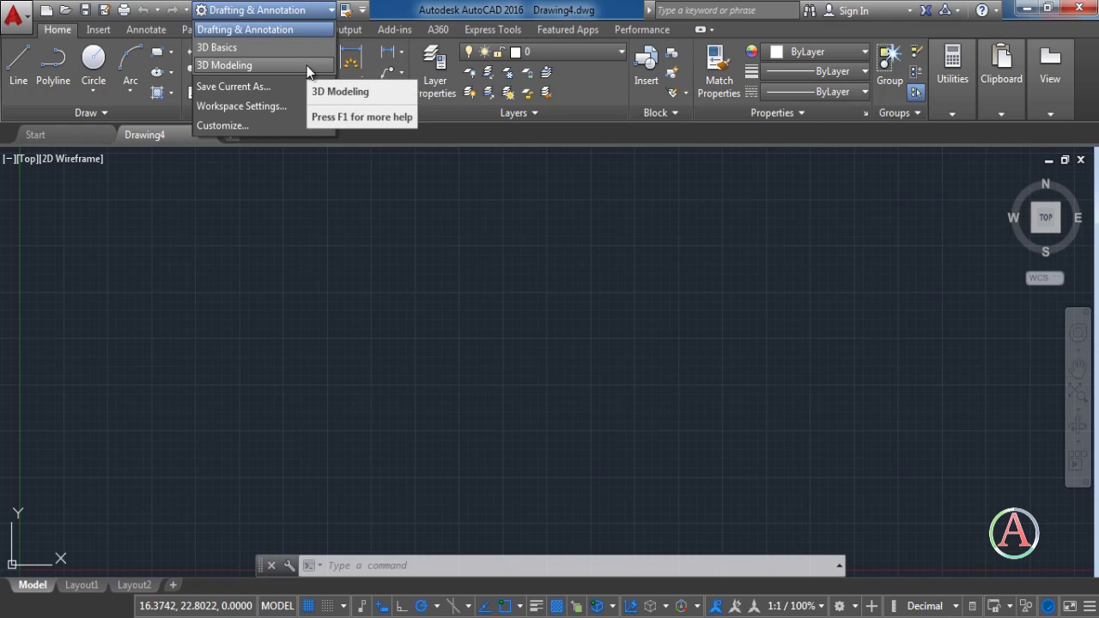
pyautogui.click(309, 10)
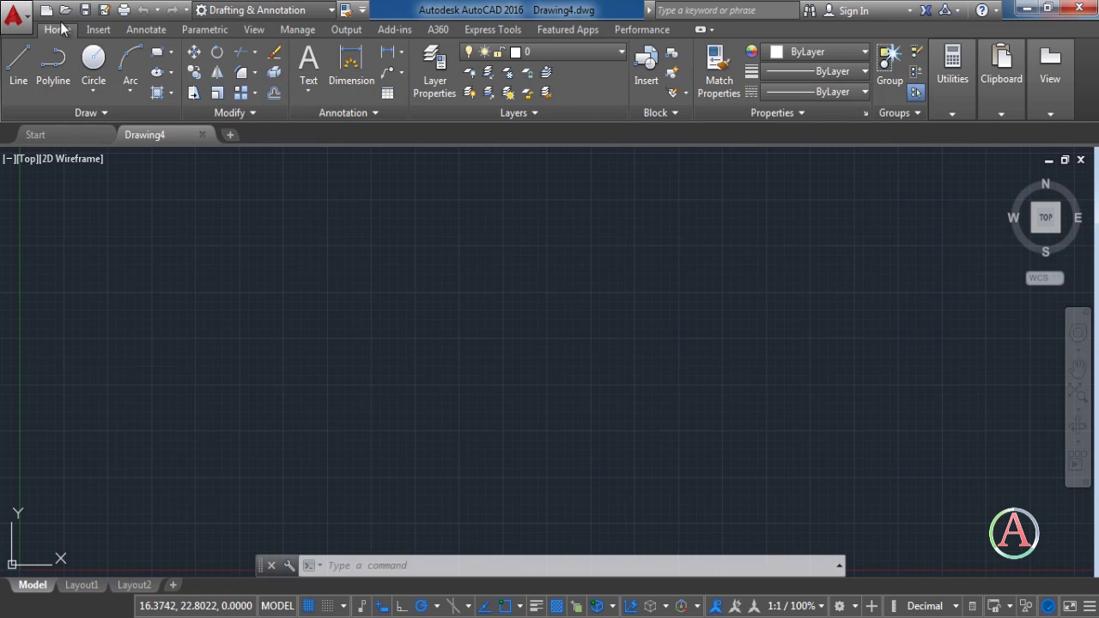
pyautogui.click(24, 25)
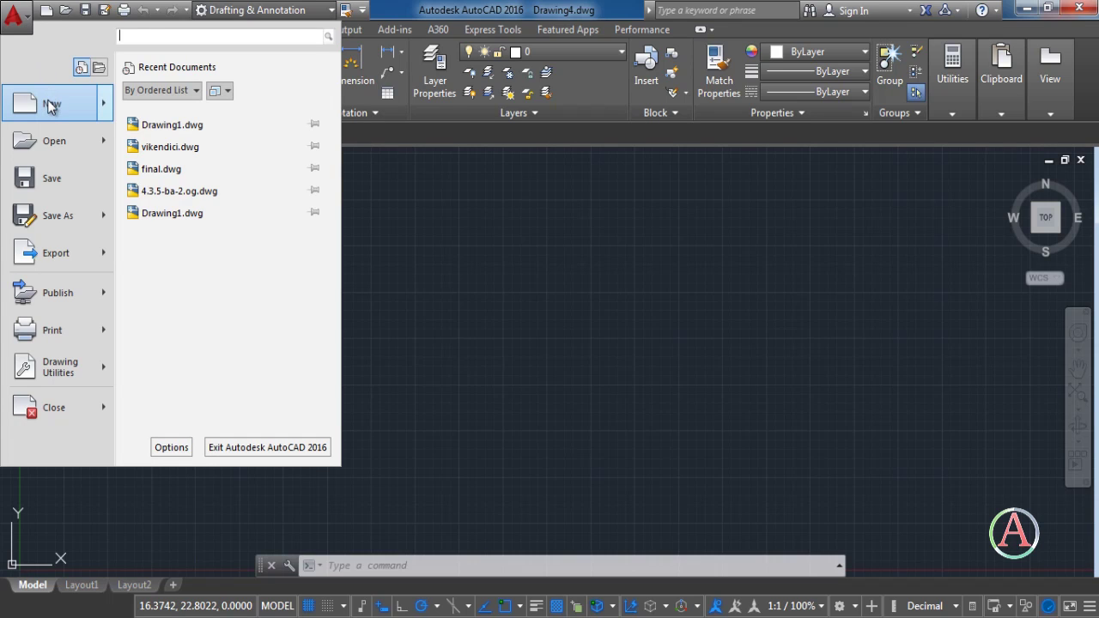
pyautogui.moveTo(47, 99)
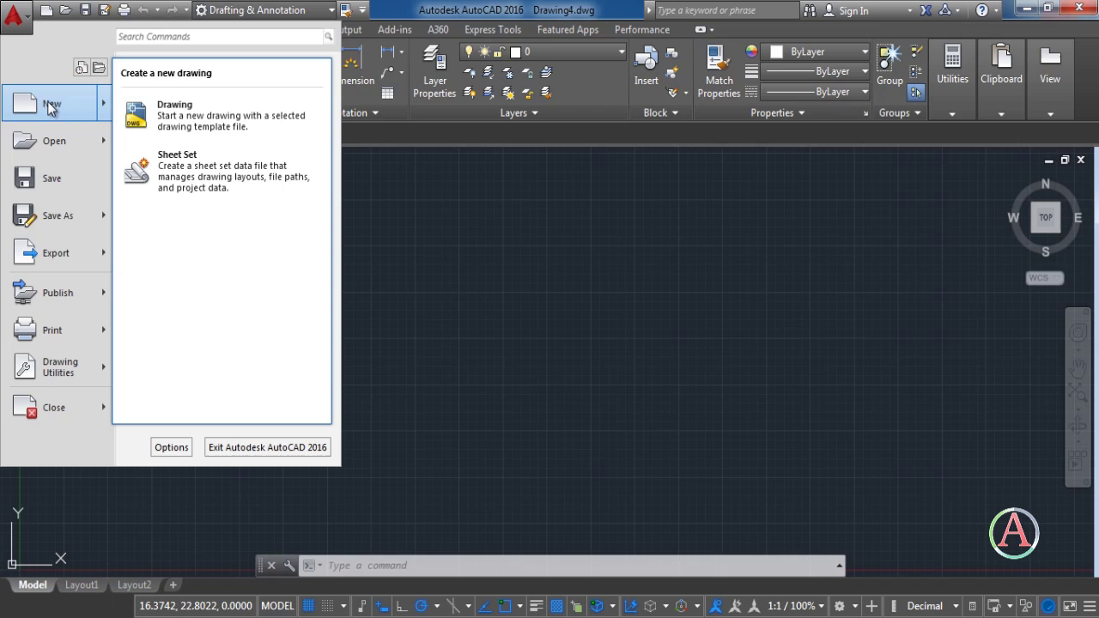
pyautogui.moveTo(49, 141)
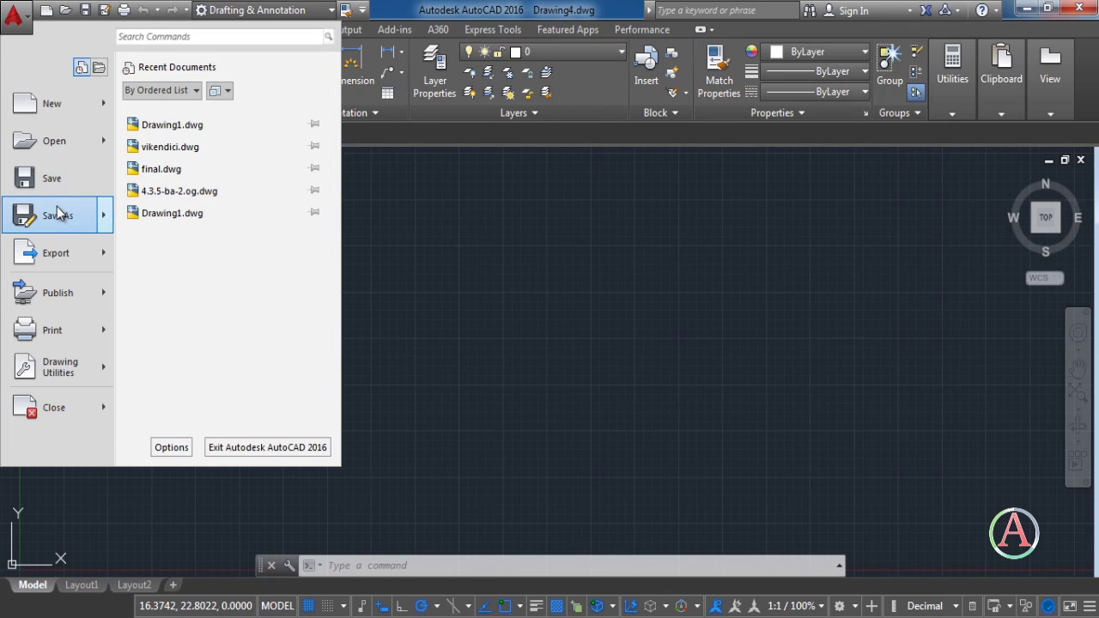
pyautogui.moveTo(60, 223)
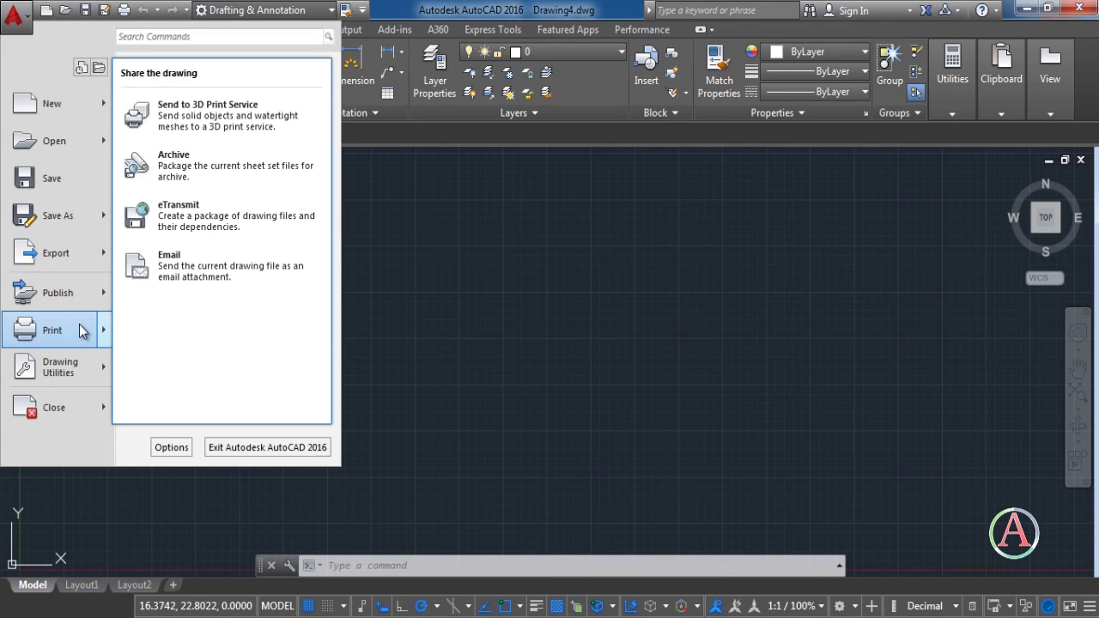
pyautogui.moveTo(81, 327)
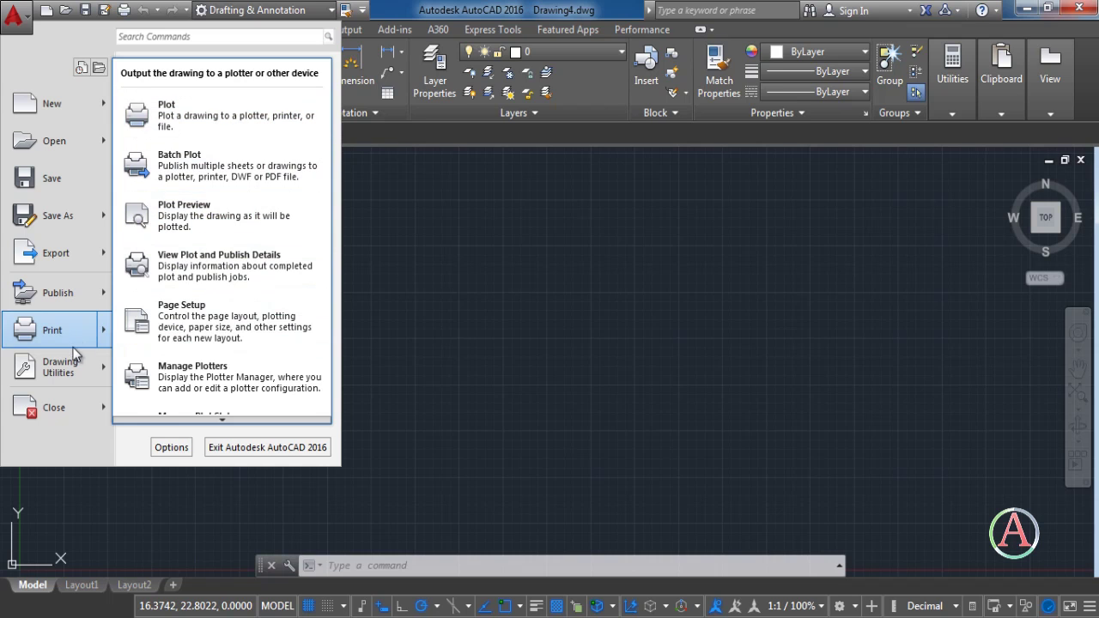
pyautogui.moveTo(75, 364)
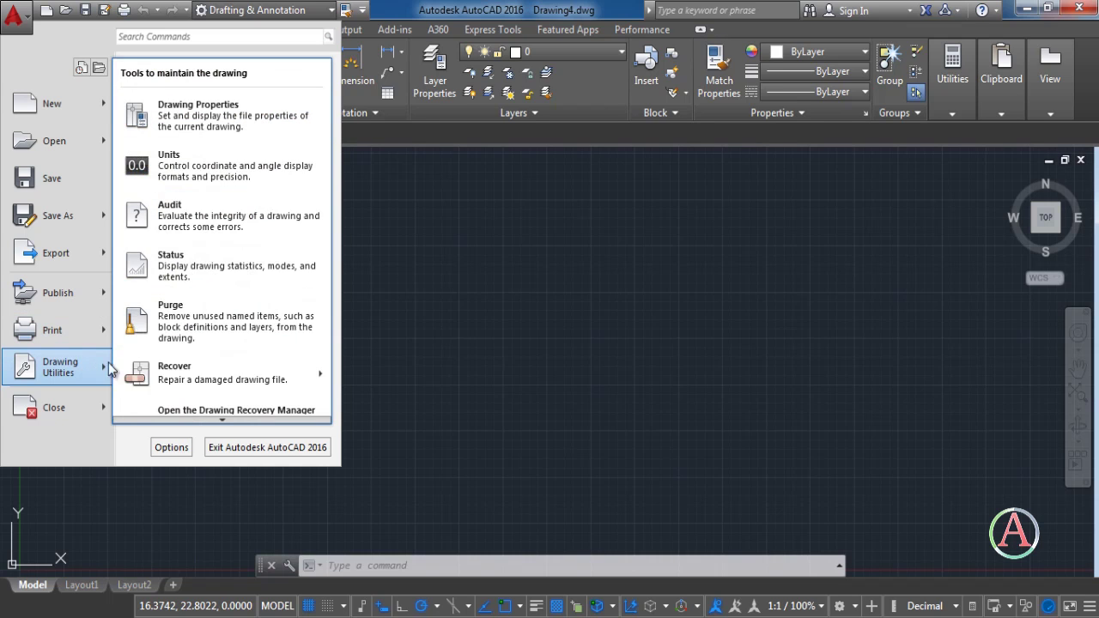
pyautogui.click(161, 184)
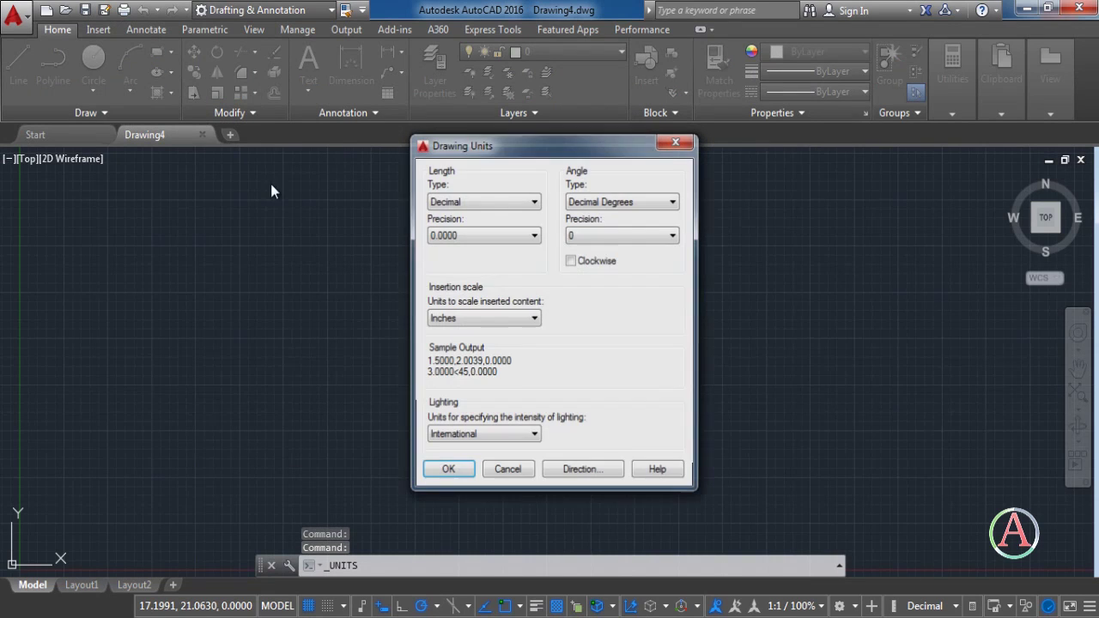
pyautogui.click(674, 140)
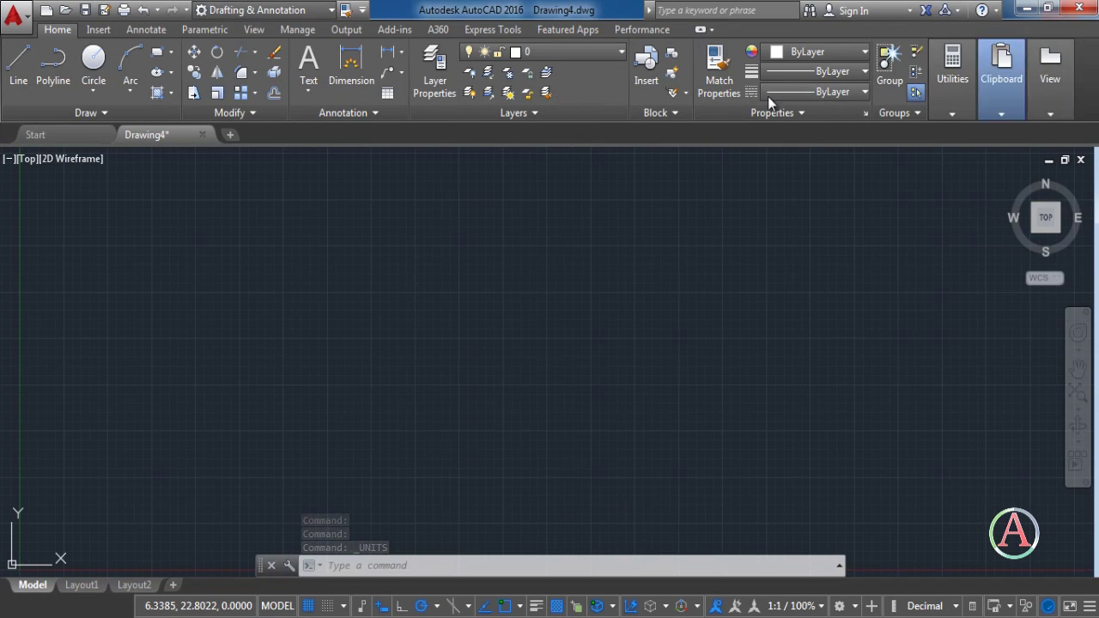
pyautogui.click(952, 68)
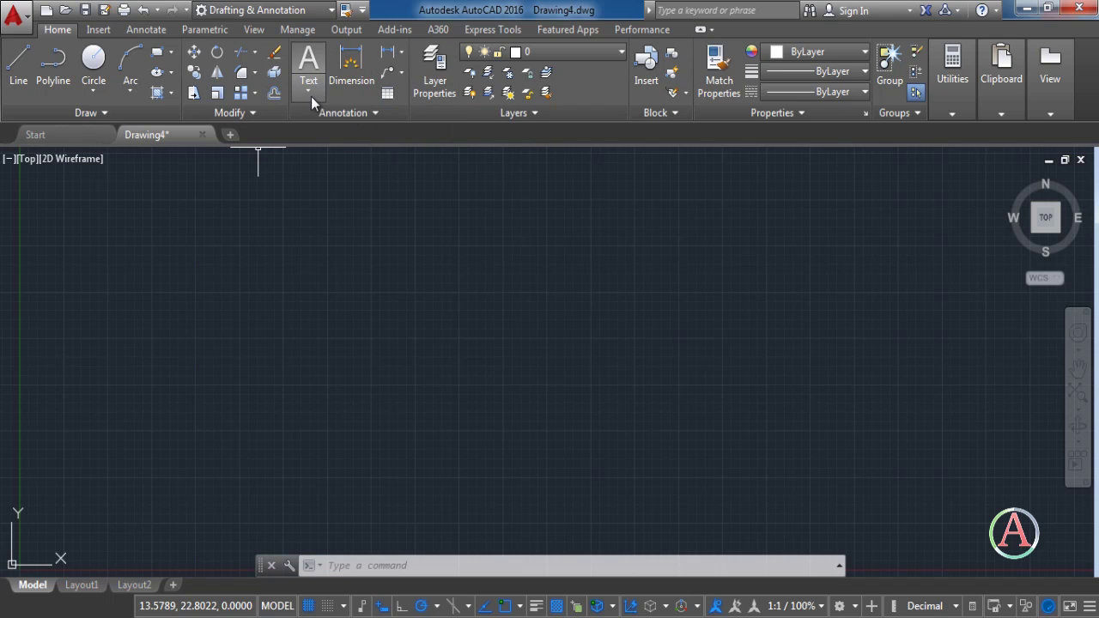
pyautogui.click(146, 30)
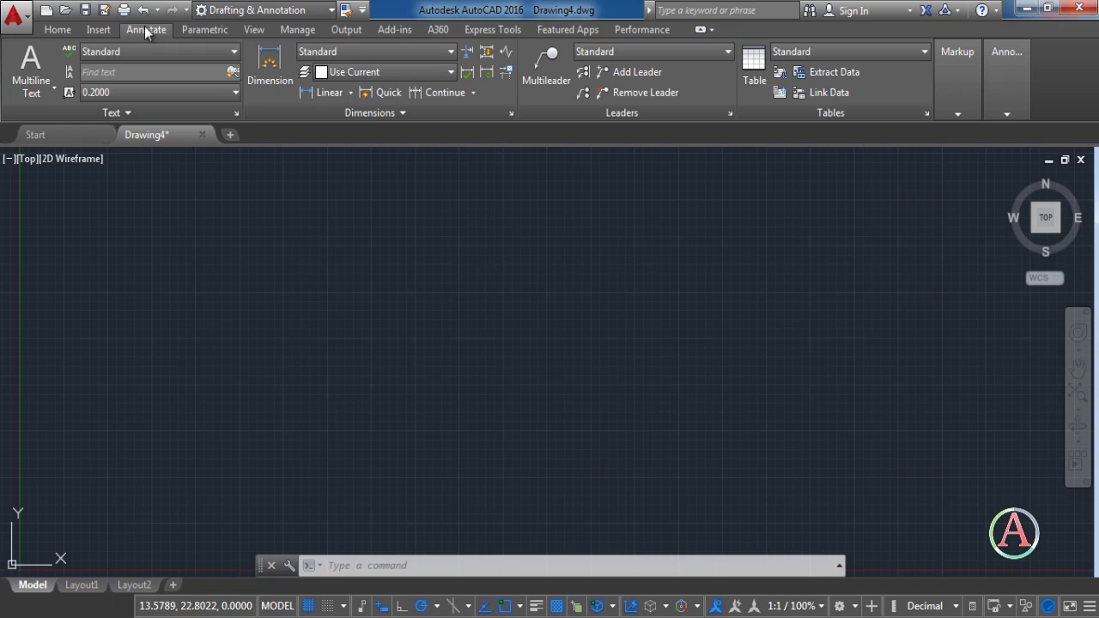
pyautogui.click(62, 29)
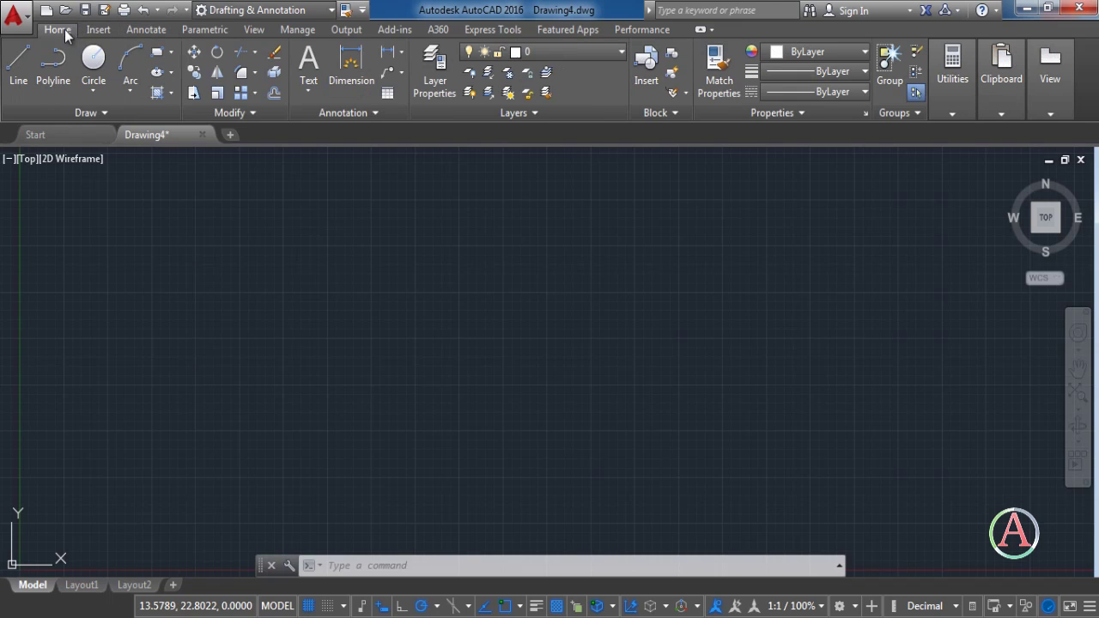
pyautogui.click(577, 56)
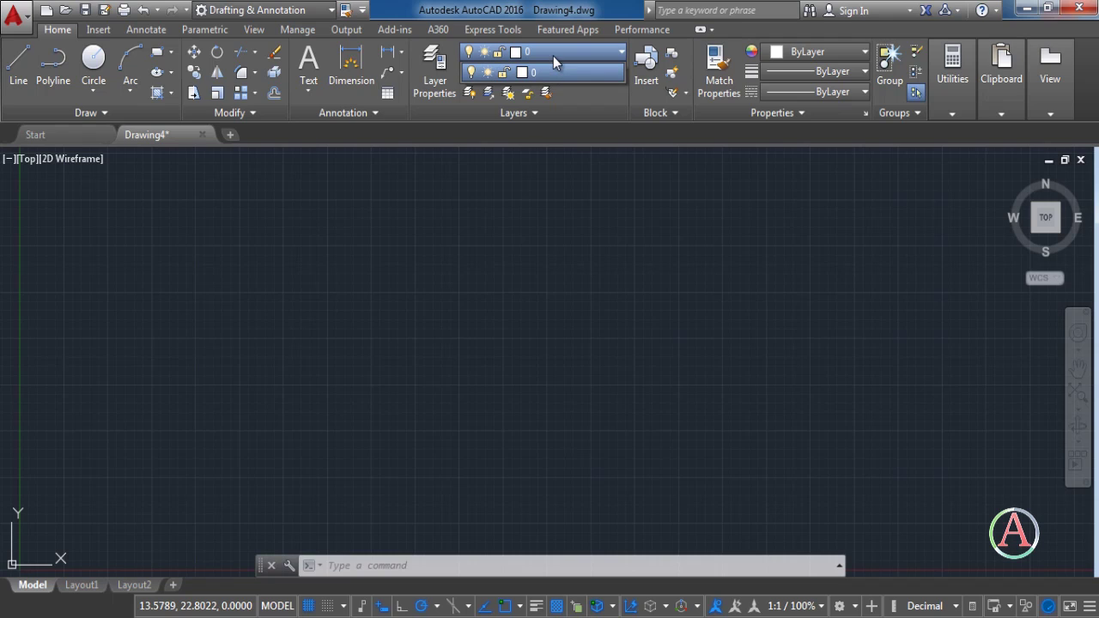
pyautogui.click(553, 56)
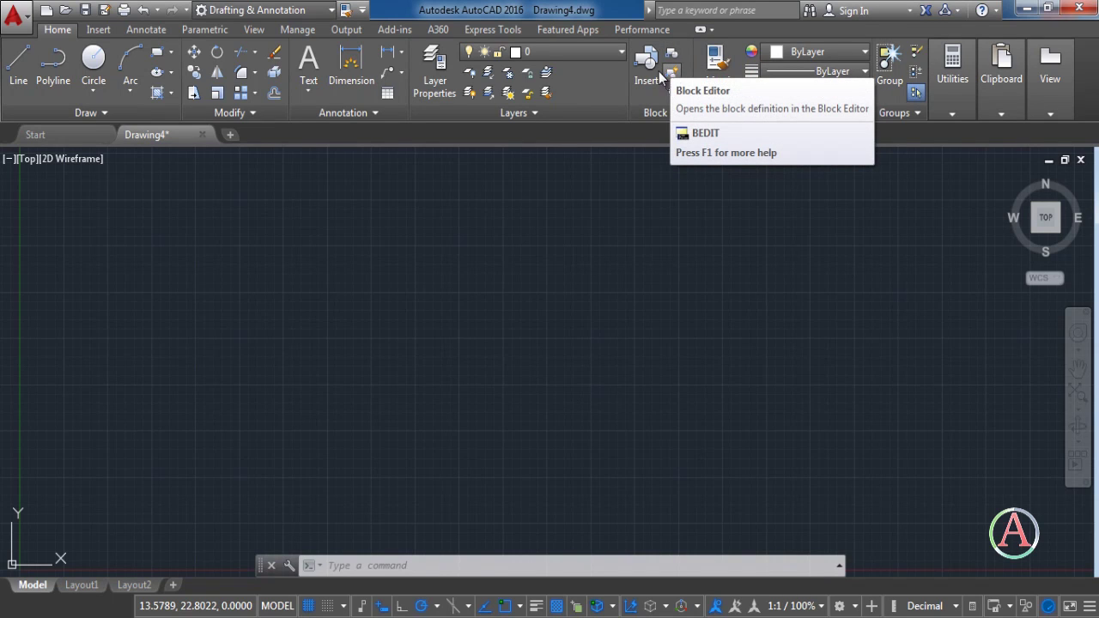
pyautogui.click(650, 113)
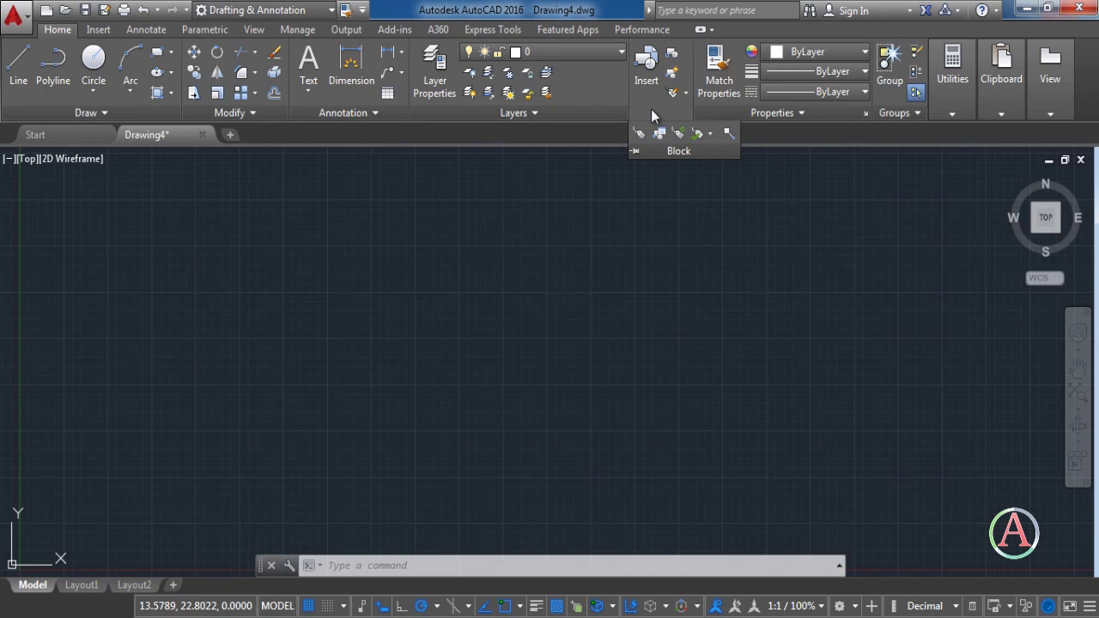
pyautogui.click(767, 158)
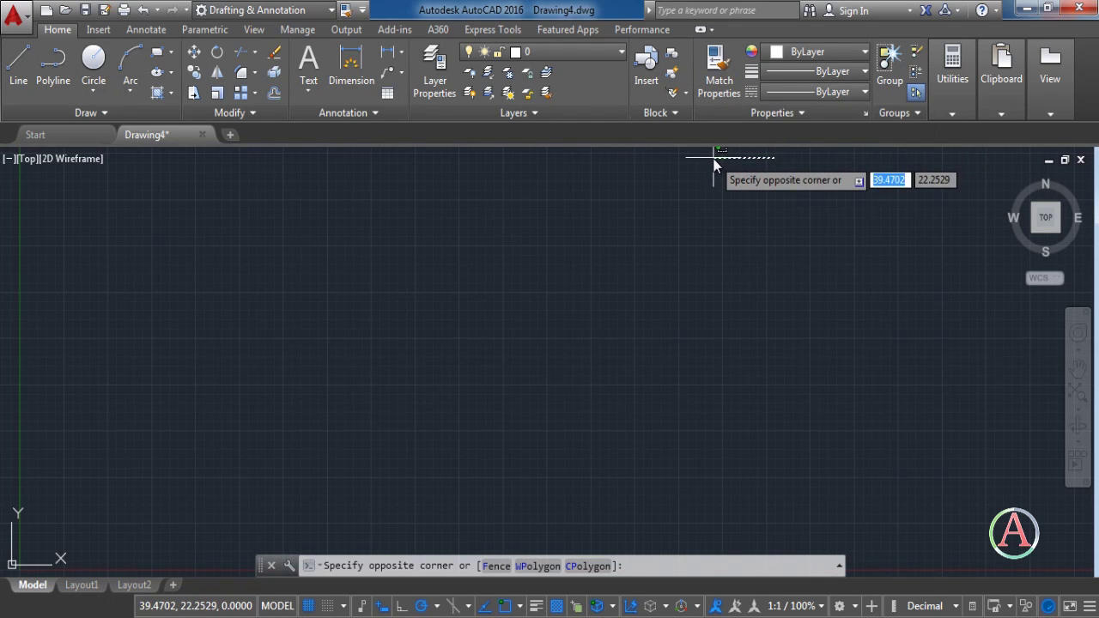
# - Draw a three-segment line (across, down, right), preview it on Layout1, then return to Model
pyautogui.click(733, 172)
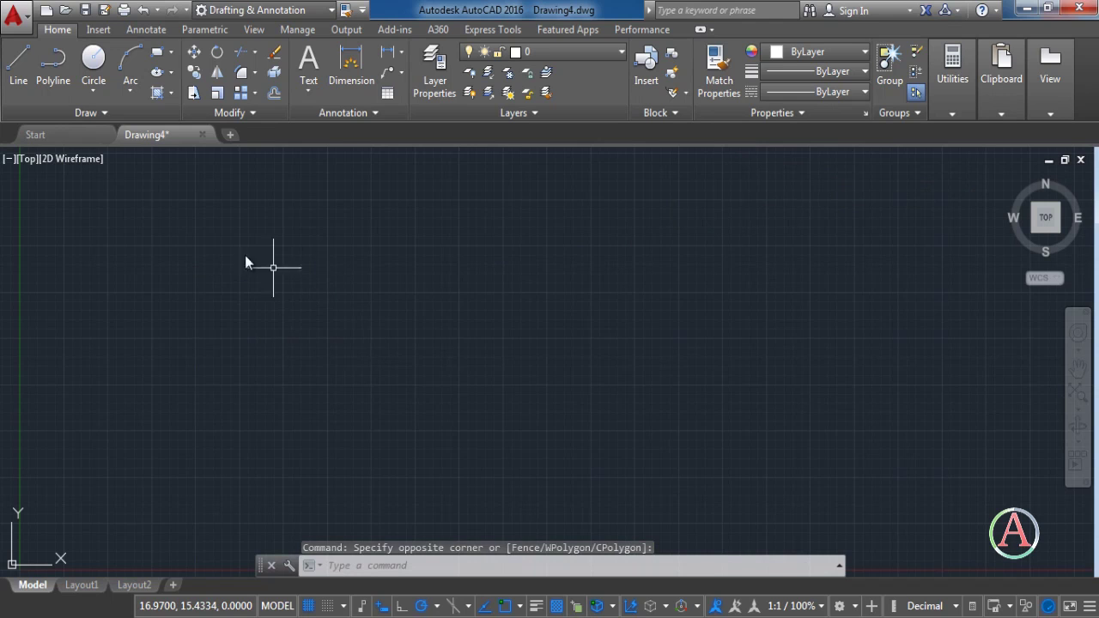
pyautogui.click(18, 62)
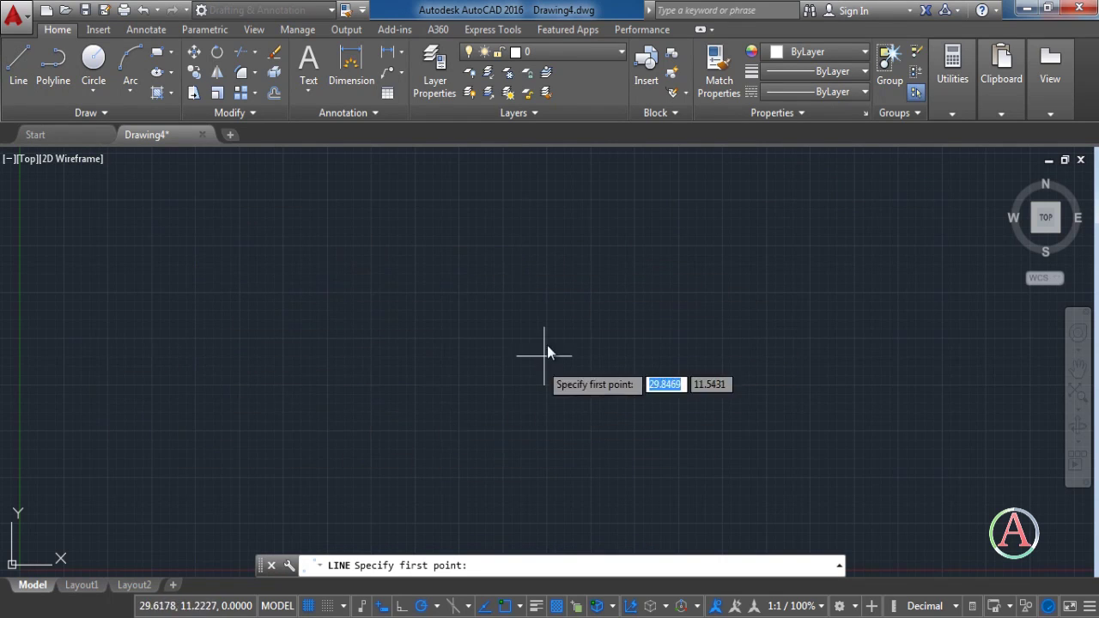
pyautogui.click(277, 295)
pyautogui.click(519, 294)
pyautogui.click(519, 416)
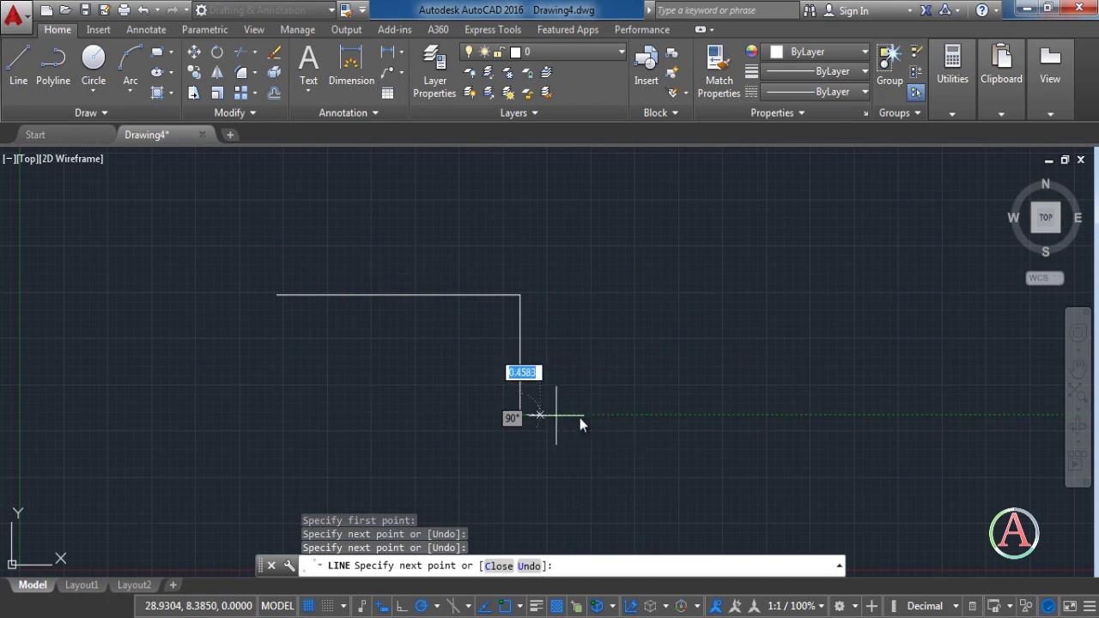
pyautogui.click(643, 424)
pyautogui.press('Return')
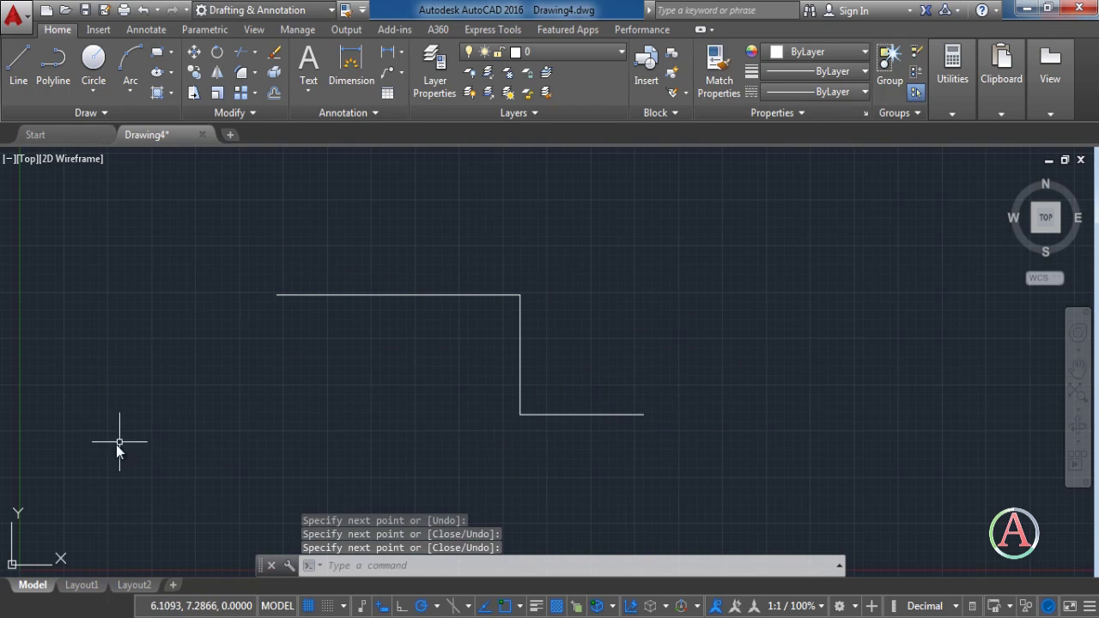
pyautogui.click(81, 584)
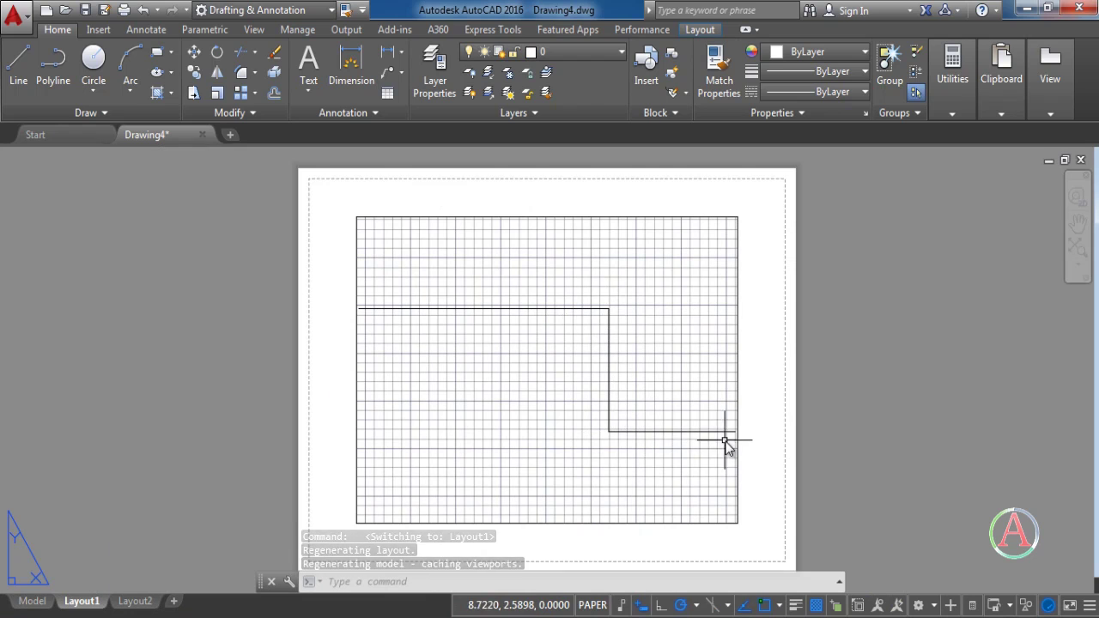
pyautogui.click(39, 604)
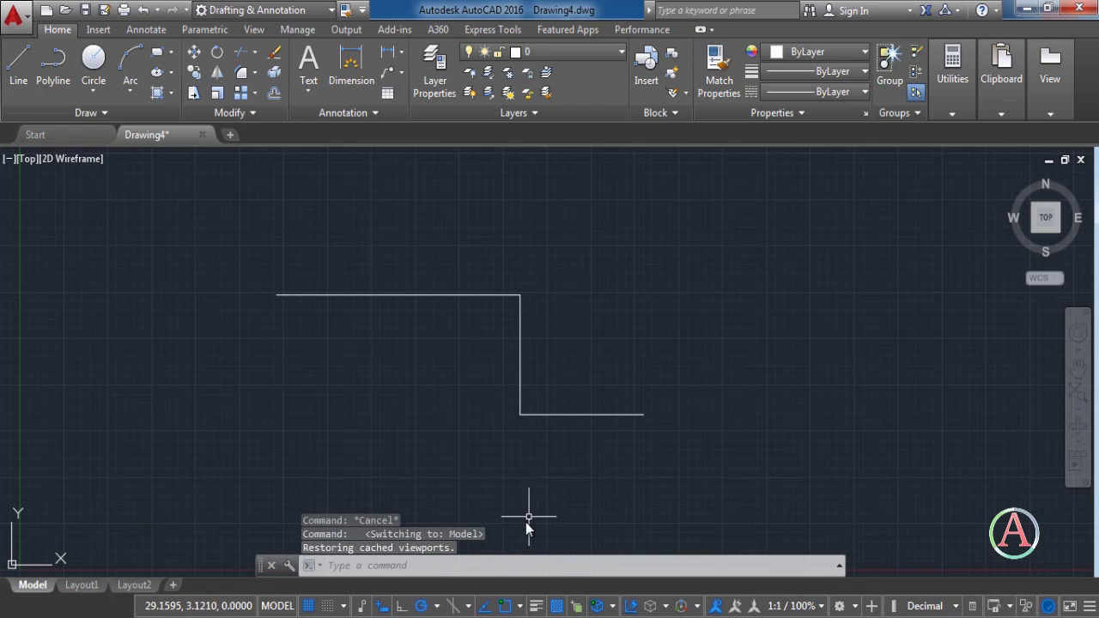
# - Use the LINE command to draw a rising vertical segment then a horizontal run to the right
pyautogui.click(517, 566)
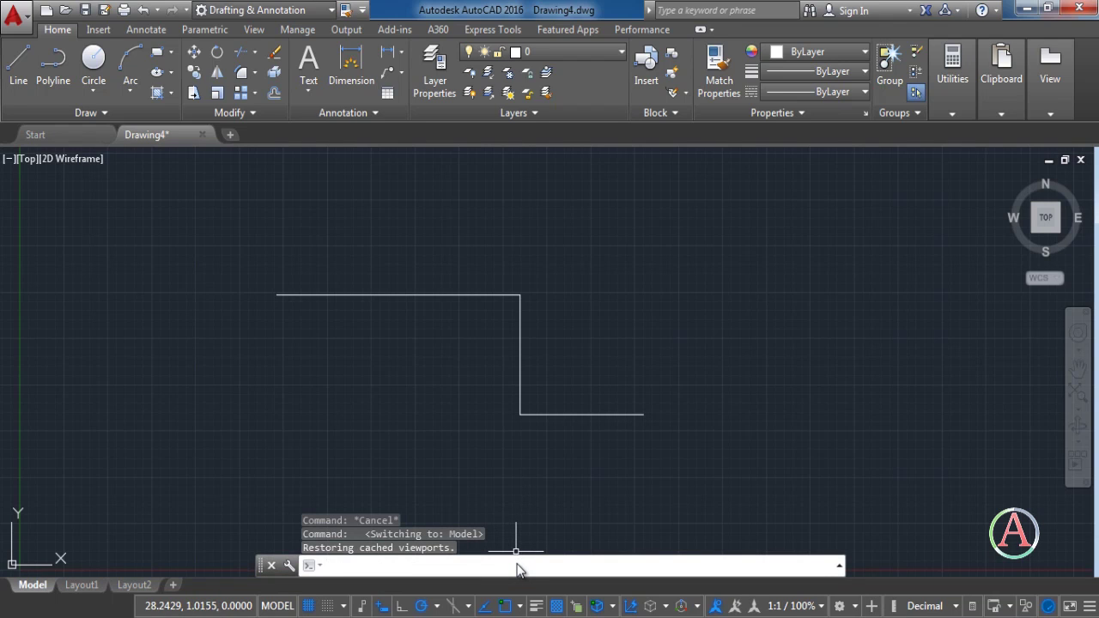
pyautogui.write('li')
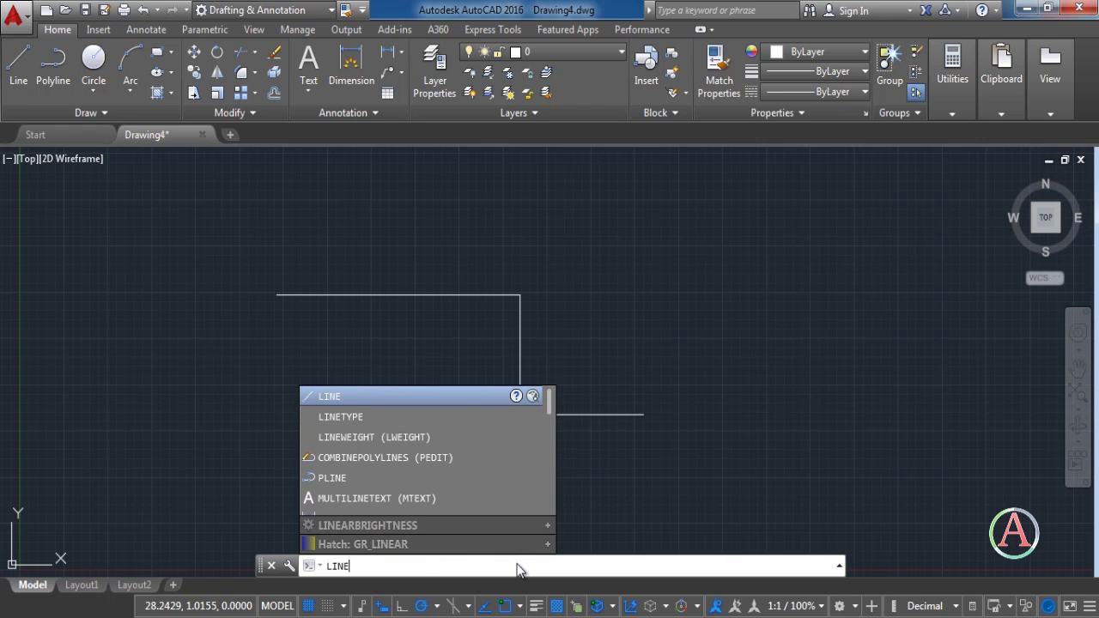
pyautogui.write('ne')
pyautogui.press('Return')
pyautogui.click(617, 498)
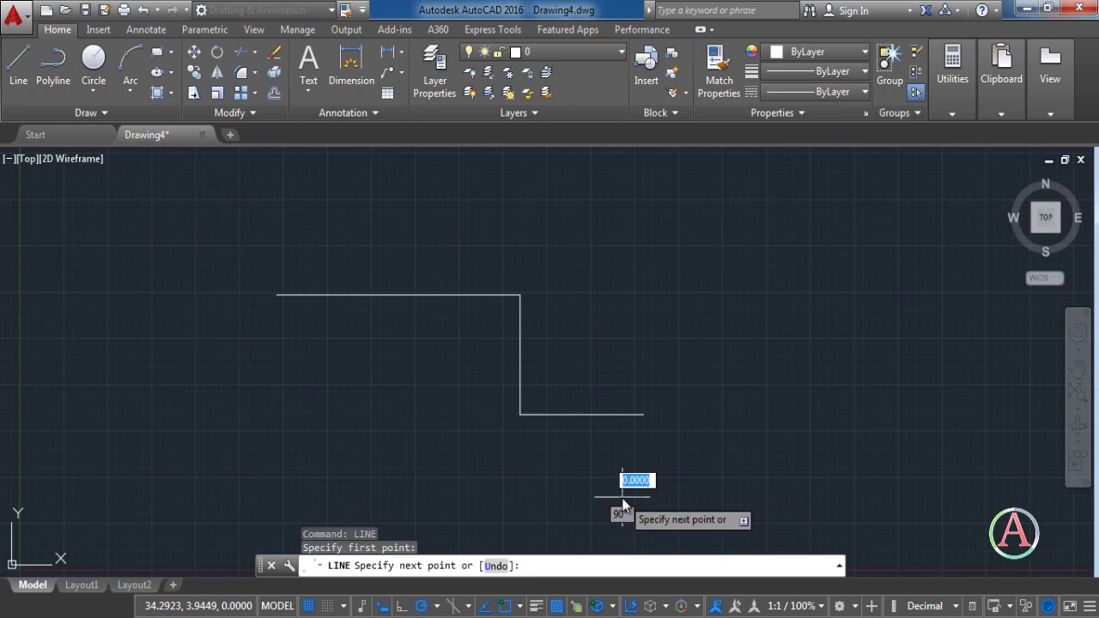
pyautogui.click(622, 376)
pyautogui.click(721, 376)
pyautogui.press('Return')
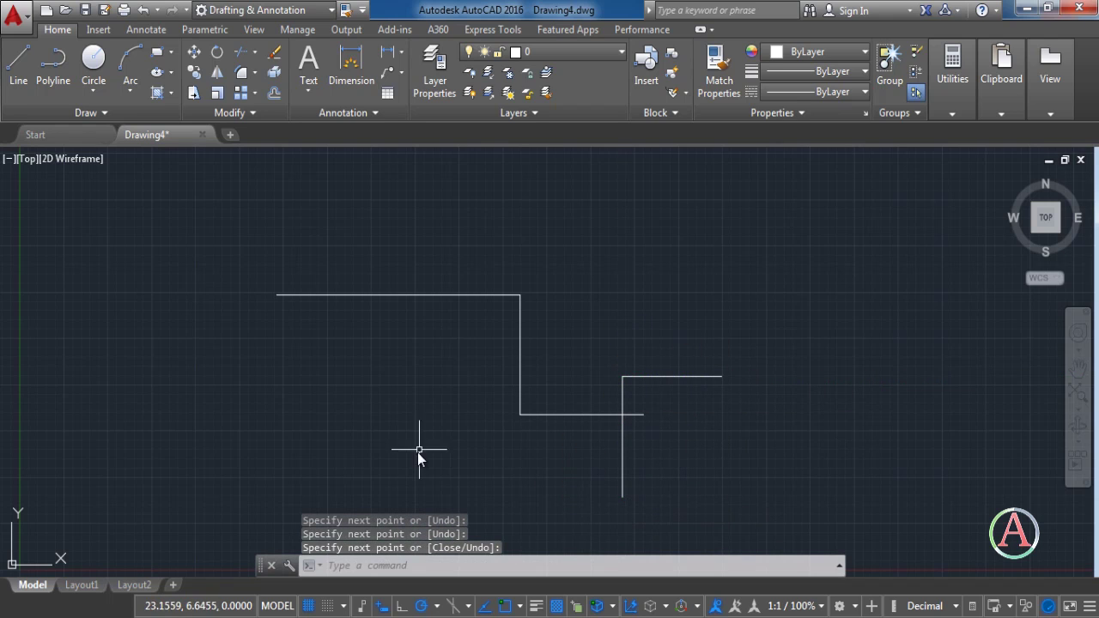